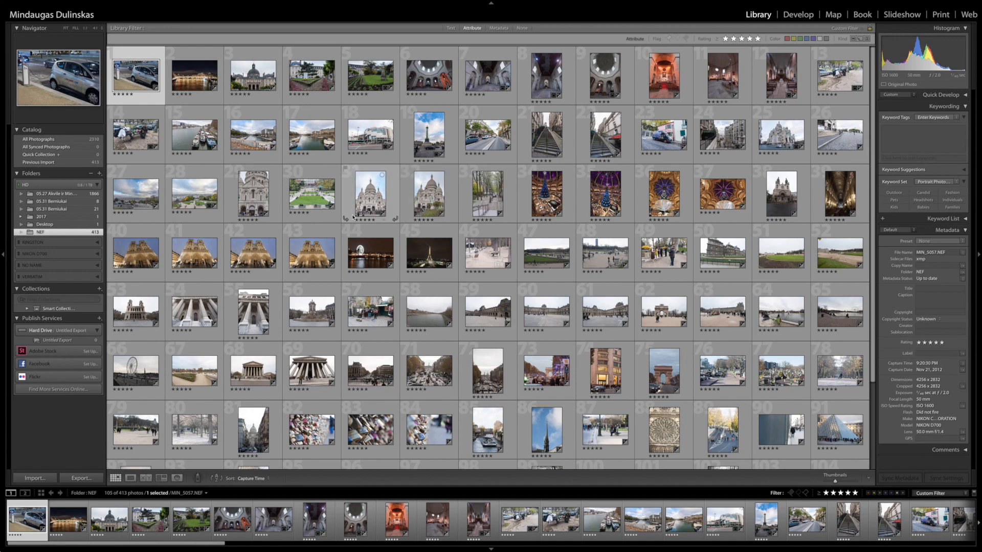
Step: Open the Notre-Dame facade photos in Loupe view, compare neighbouring frames, settle on MIN_5227.NEF and show its shooting-info overlay
{"action": "double_click", "coordinate": [200, 262]}
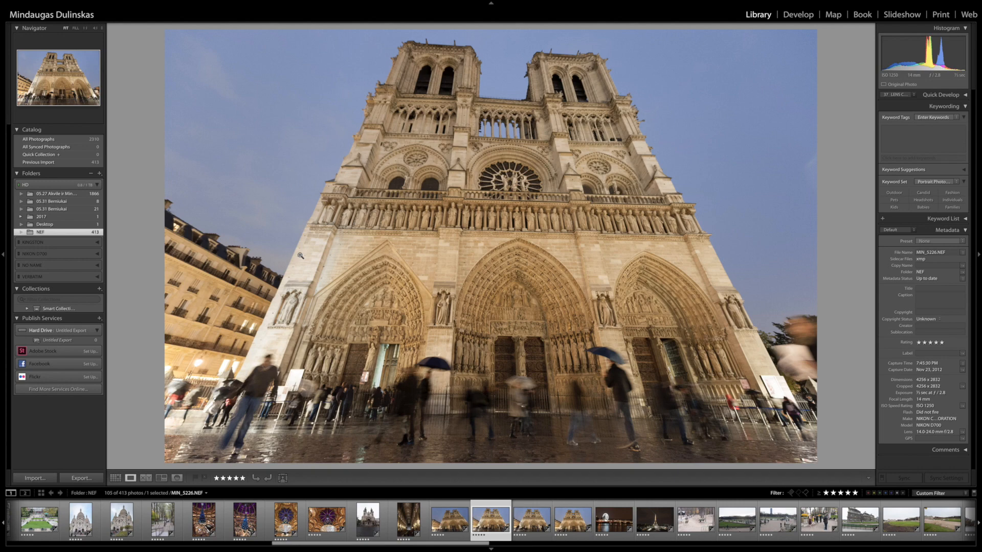
{"action": "key", "text": "Left"}
{"action": "key", "text": "Right"}
{"action": "key", "text": "Right"}
{"action": "key", "text": "Left"}
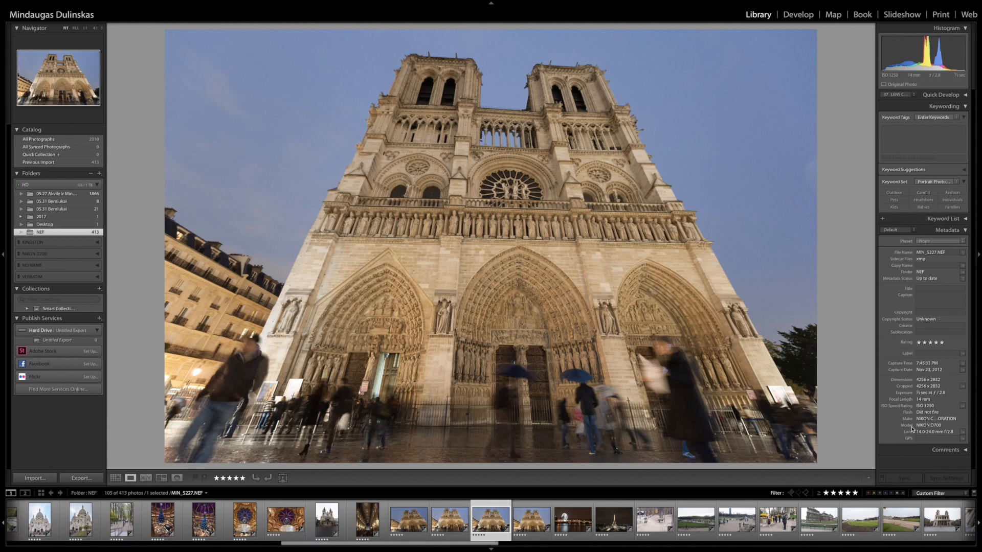
{"action": "key", "text": "i"}
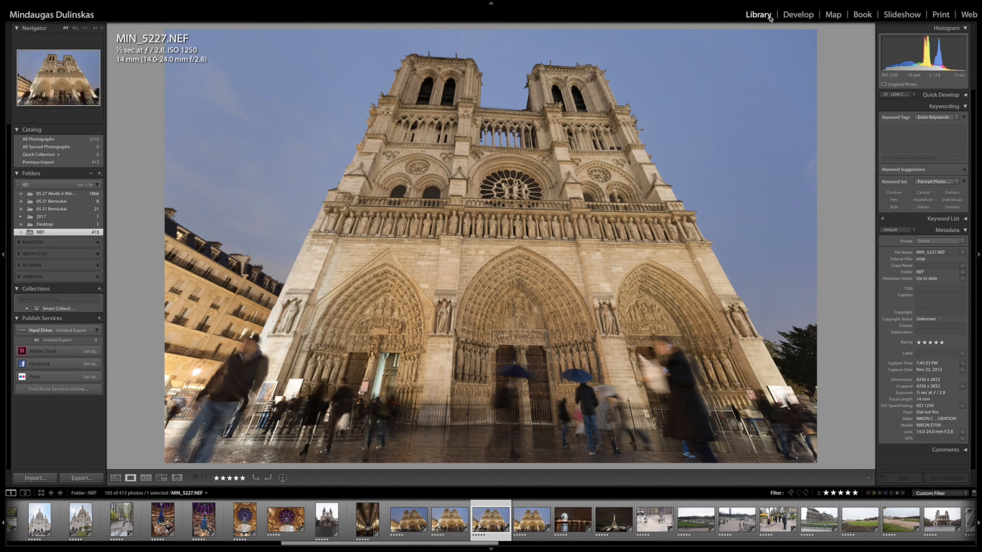
Step: In the Develop module, set Highlights to -73, Shadows to +47, Whites to +24, Blacks to -45 and Contrast to +8
{"action": "left_click", "coordinate": [794, 15]}
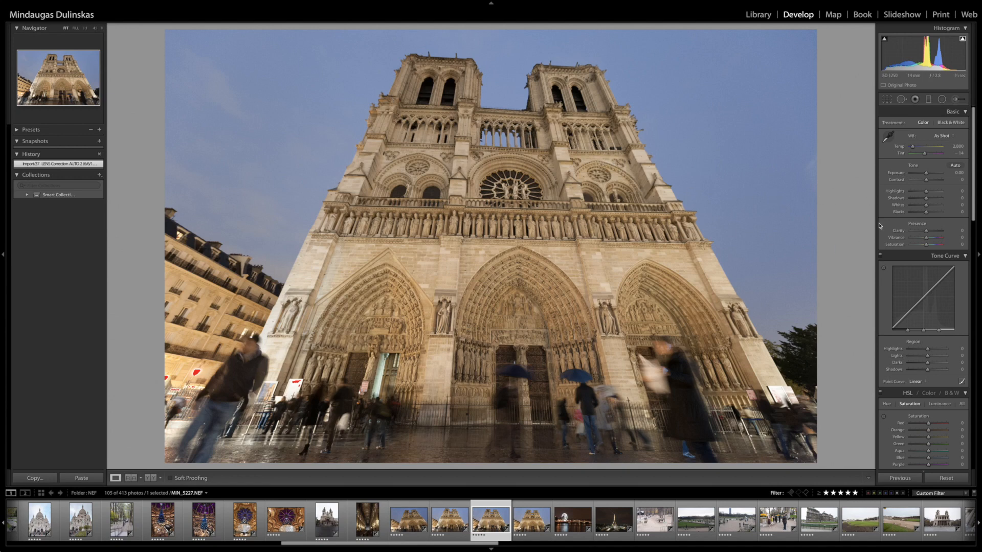
{"action": "left_click_drag", "start_coordinate": [926, 197], "coordinate": [920, 217]}
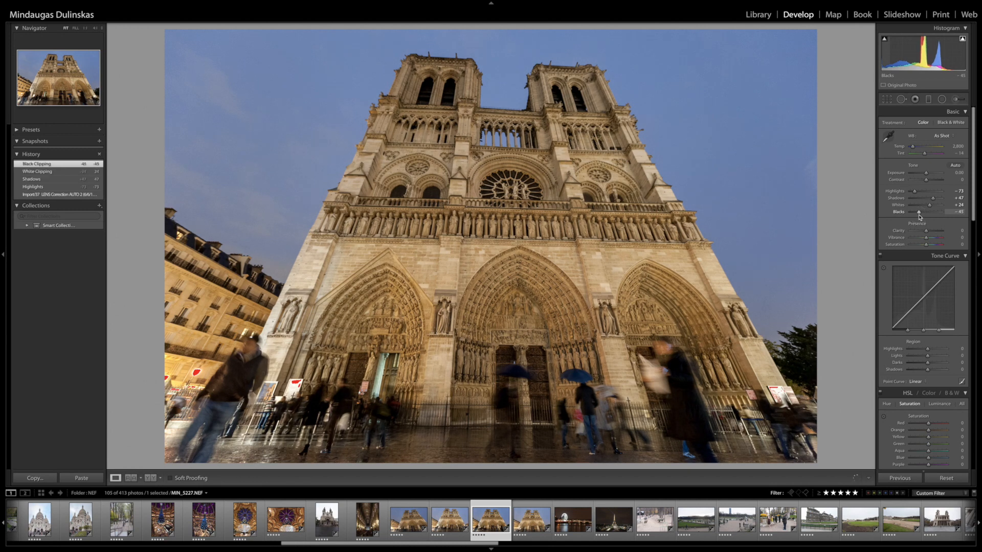
{"action": "left_click_drag", "start_coordinate": [926, 181], "coordinate": [928, 181]}
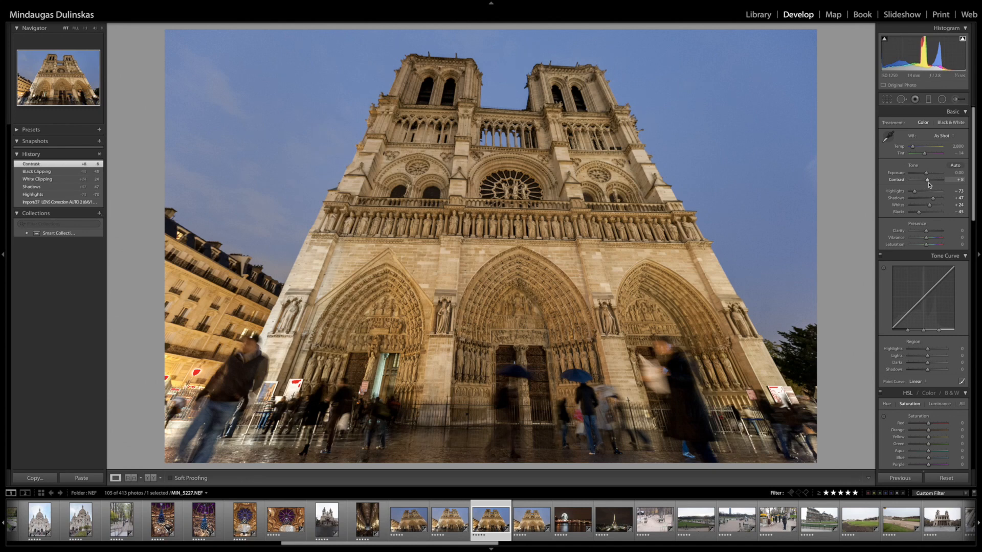
Step: Reduce HSL saturation to -45 for Orange and -27 for Yellow, and lower the Blue, Orange and Yellow luminance
{"action": "scroll", "coordinate": [929, 204], "scroll_direction": "down", "scroll_amount": 3}
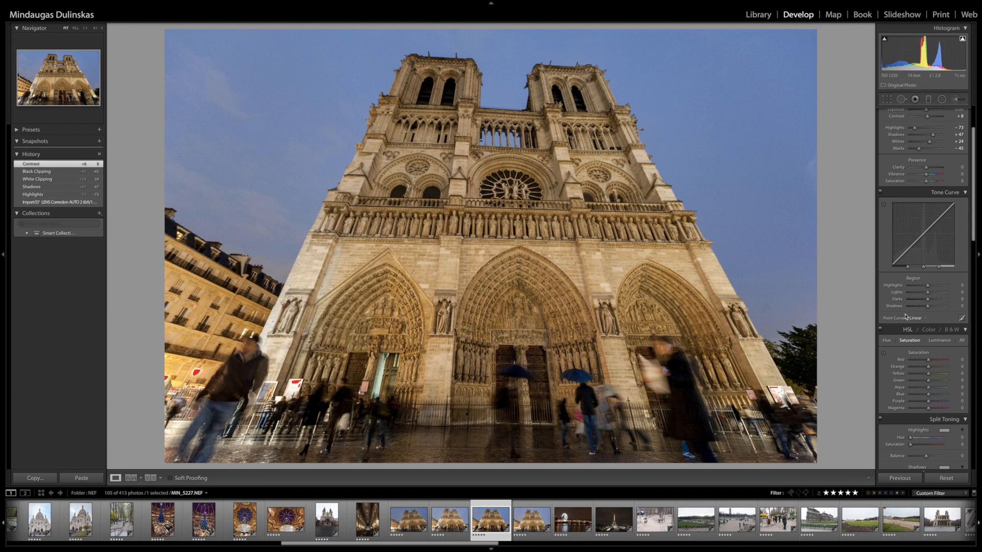
{"action": "scroll", "coordinate": [906, 313], "scroll_direction": "down", "scroll_amount": 2}
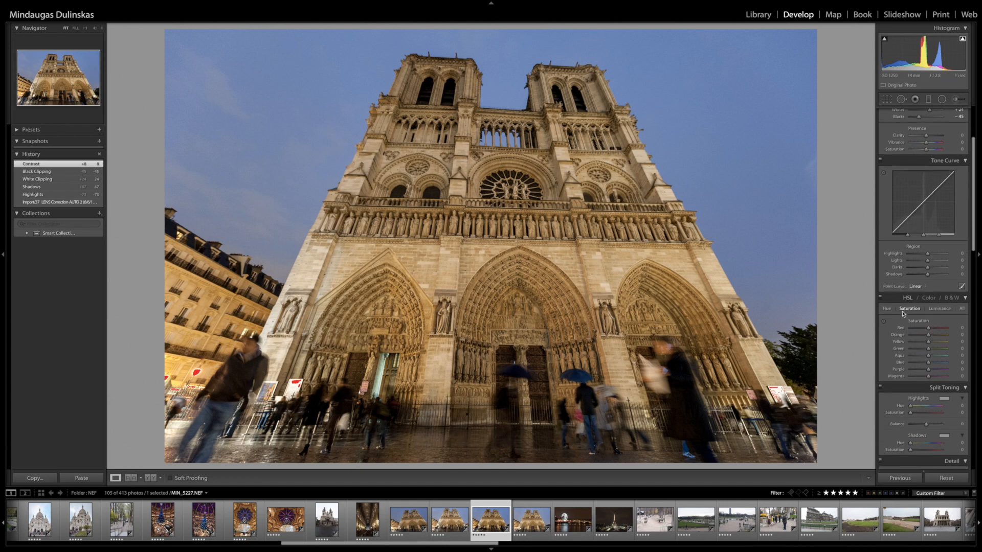
{"action": "left_click_drag", "start_coordinate": [928, 335], "coordinate": [921, 338]}
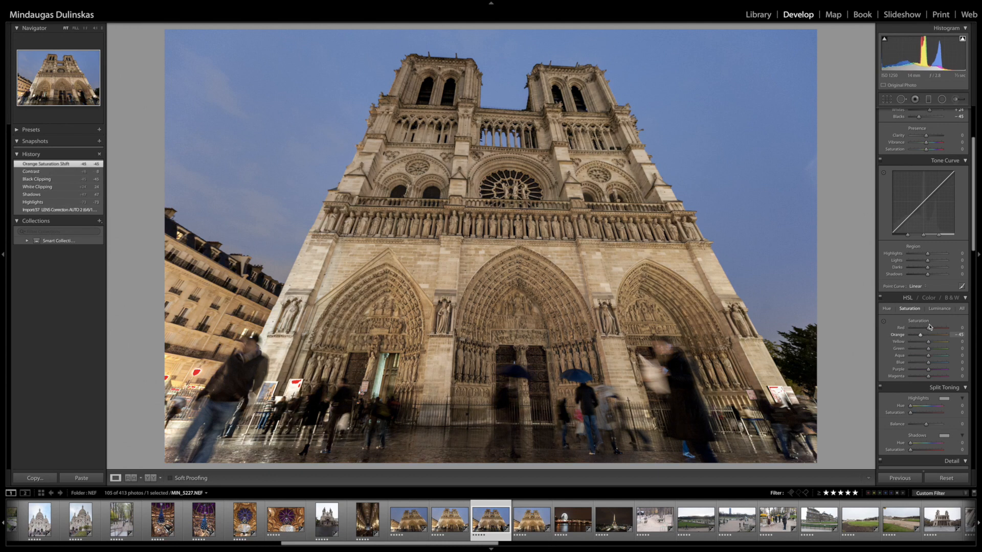
{"action": "left_click", "coordinate": [940, 309]}
{"action": "left_click_drag", "start_coordinate": [922, 365], "coordinate": [923, 343]}
{"action": "left_click", "coordinate": [909, 309]}
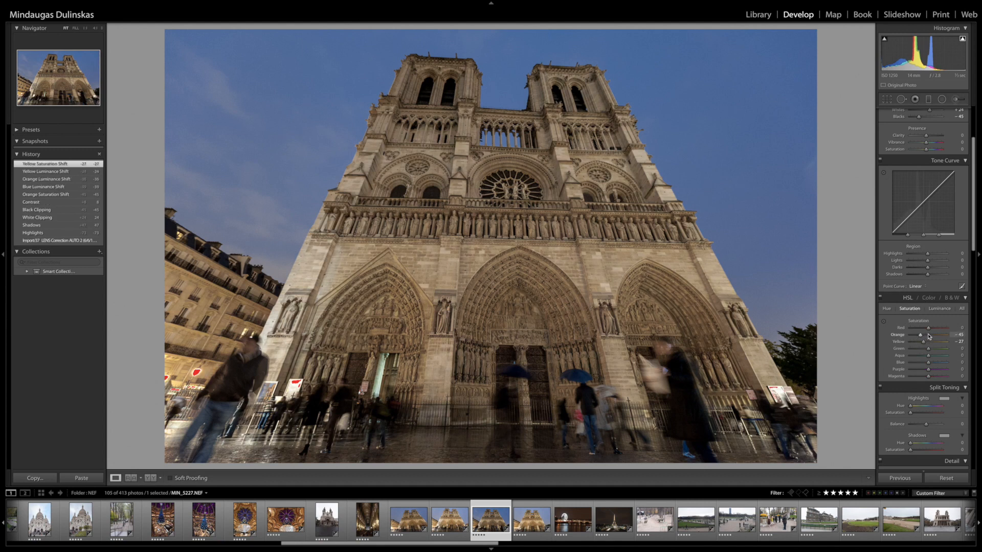
Step: Adjust the tone curve regions, setting Lights to +13 and Darks to -14
{"action": "left_click_drag", "start_coordinate": [915, 218], "coordinate": [933, 190]}
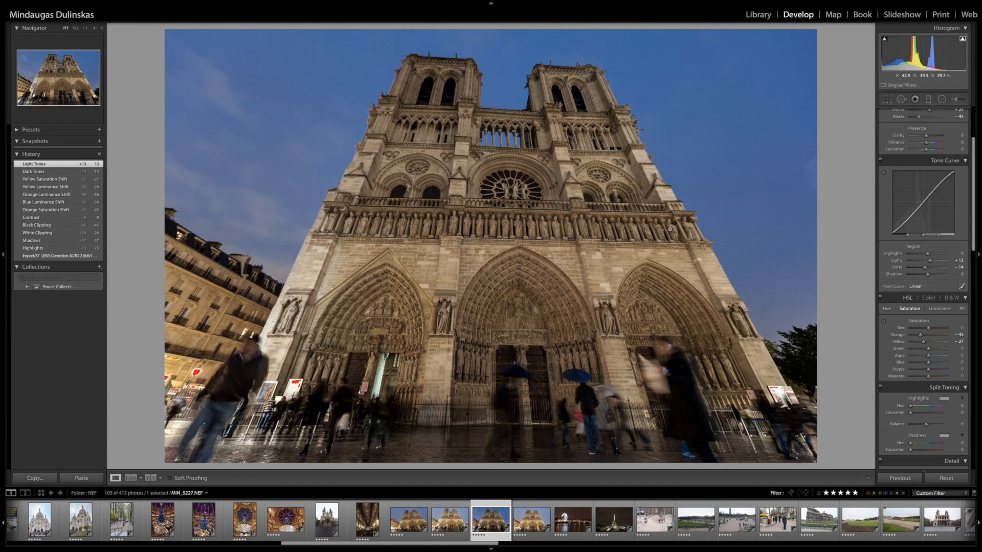
Step: Apply the Auto Upright perspective correction to the cathedral photo, comparing it with Off before keeping Auto
{"action": "scroll", "coordinate": [904, 277], "scroll_direction": "down", "scroll_amount": 5}
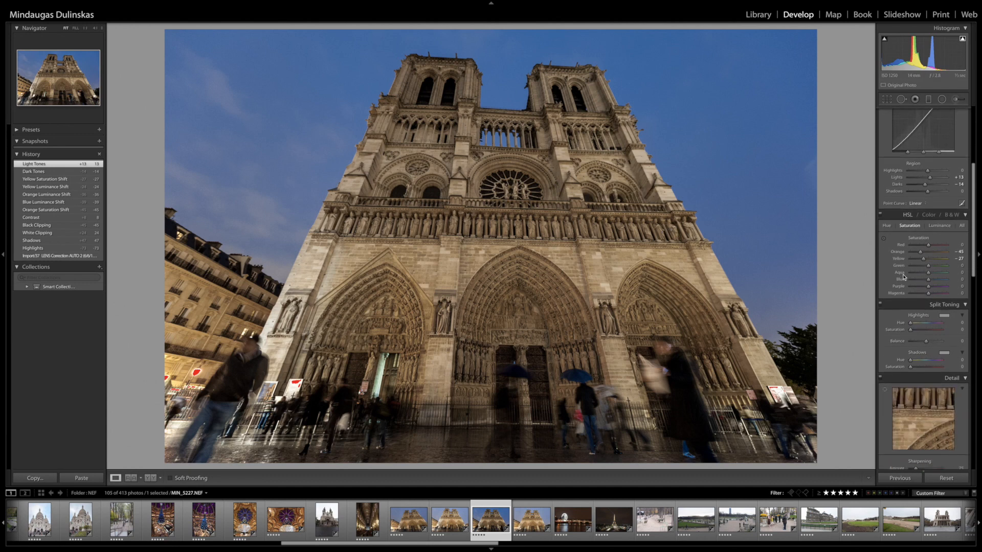
{"action": "scroll", "coordinate": [903, 276], "scroll_direction": "down", "scroll_amount": 1}
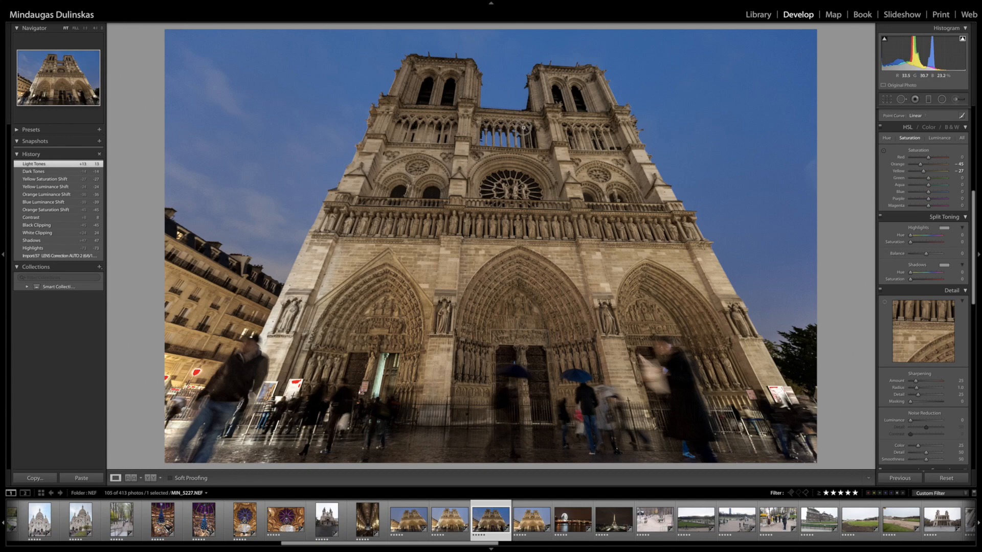
{"action": "left_click", "coordinate": [371, 143]}
{"action": "left_click", "coordinate": [325, 160]}
{"action": "scroll", "coordinate": [910, 282], "scroll_direction": "down", "scroll_amount": 5}
{"action": "scroll", "coordinate": [910, 283], "scroll_direction": "down", "scroll_amount": 10}
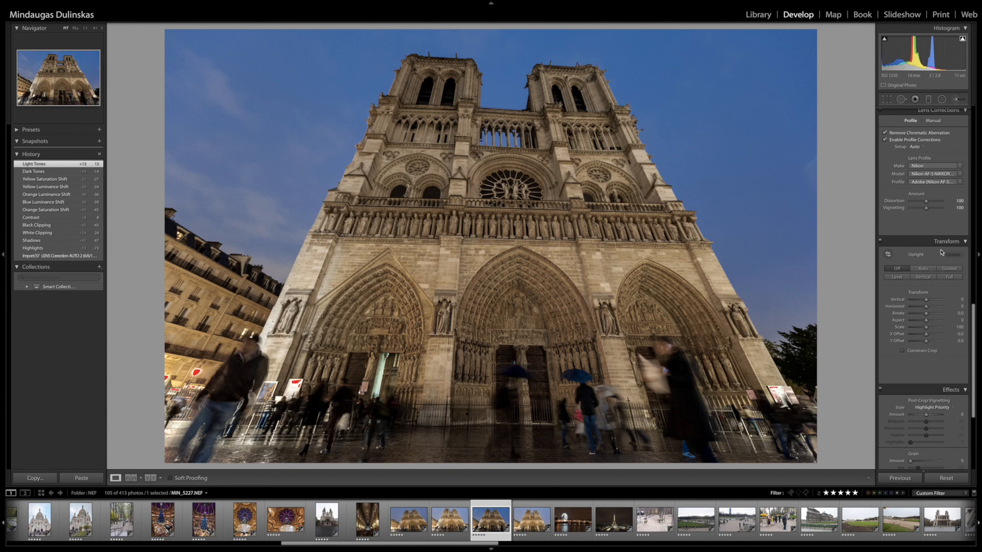
{"action": "left_click", "coordinate": [920, 270]}
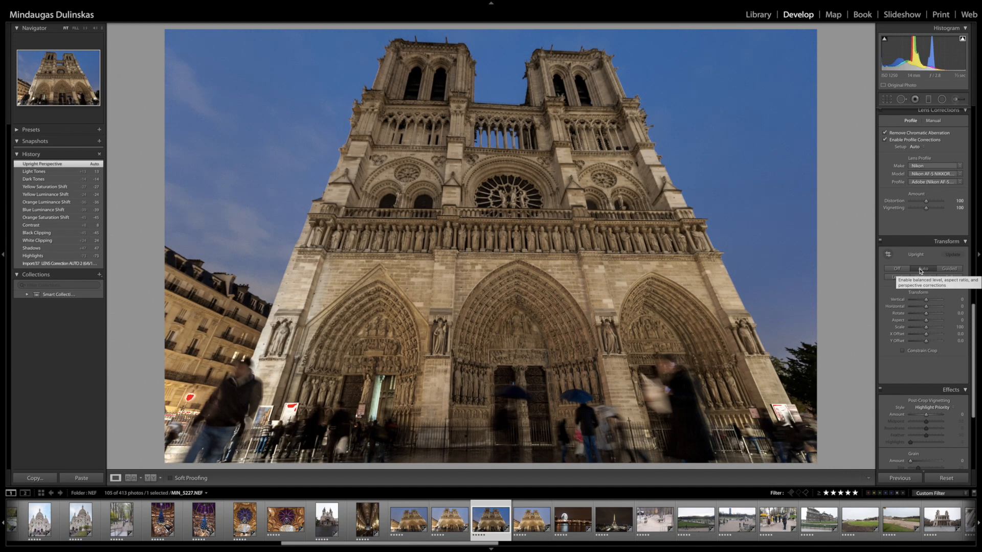
{"action": "left_click", "coordinate": [897, 268]}
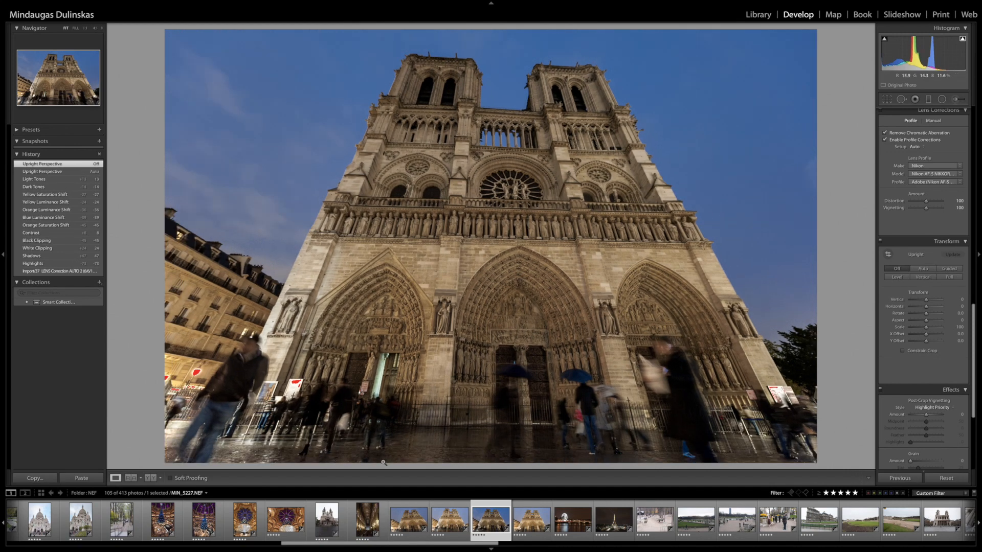
{"action": "left_click", "coordinate": [923, 269]}
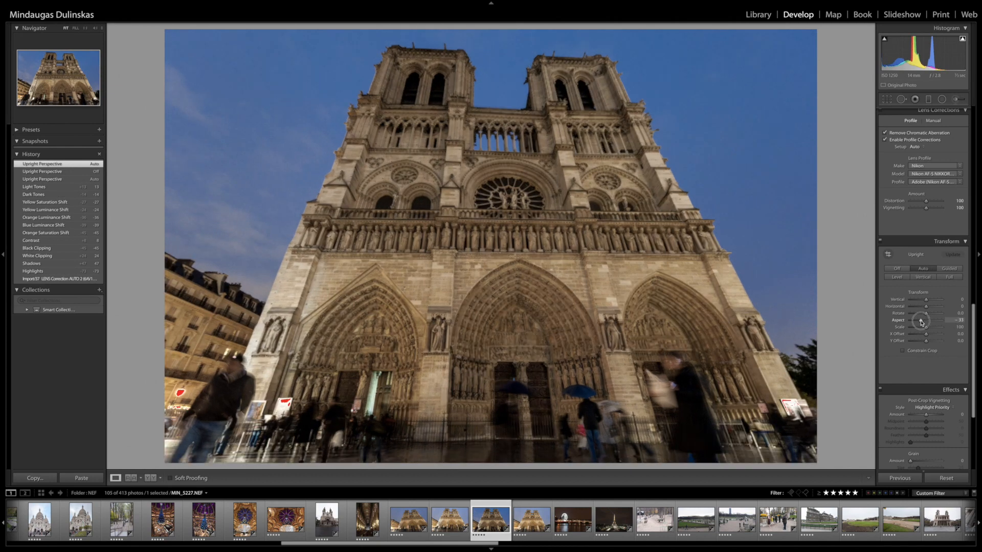
Step: Try a negative Aspect in the Transform settings, reset it, and set the Scale to 93
{"action": "left_click_drag", "start_coordinate": [922, 323], "coordinate": [913, 323]}
{"action": "double_click", "coordinate": [898, 320]}
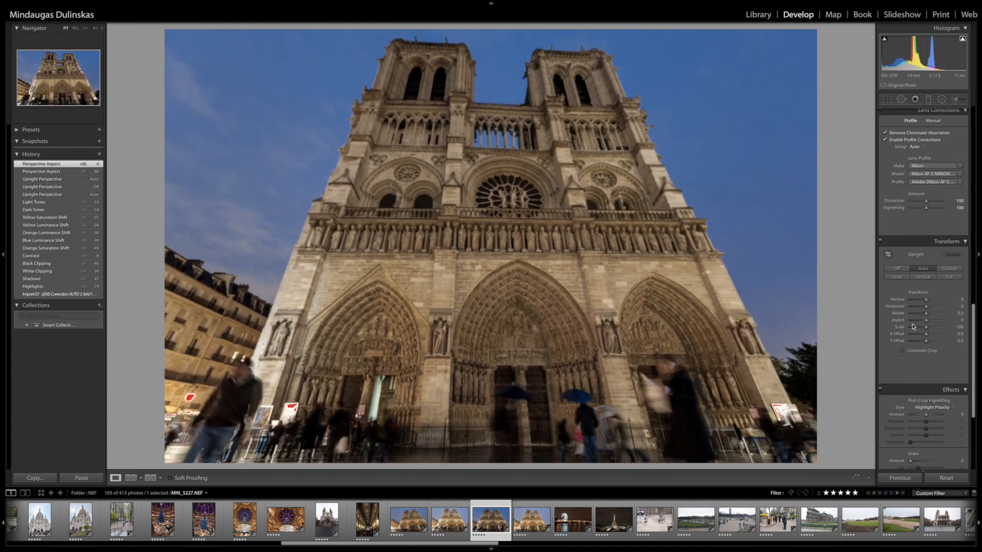
{"action": "left_click_drag", "start_coordinate": [926, 327], "coordinate": [923, 329]}
{"action": "left_click_drag", "start_coordinate": [924, 329], "coordinate": [924, 327]}
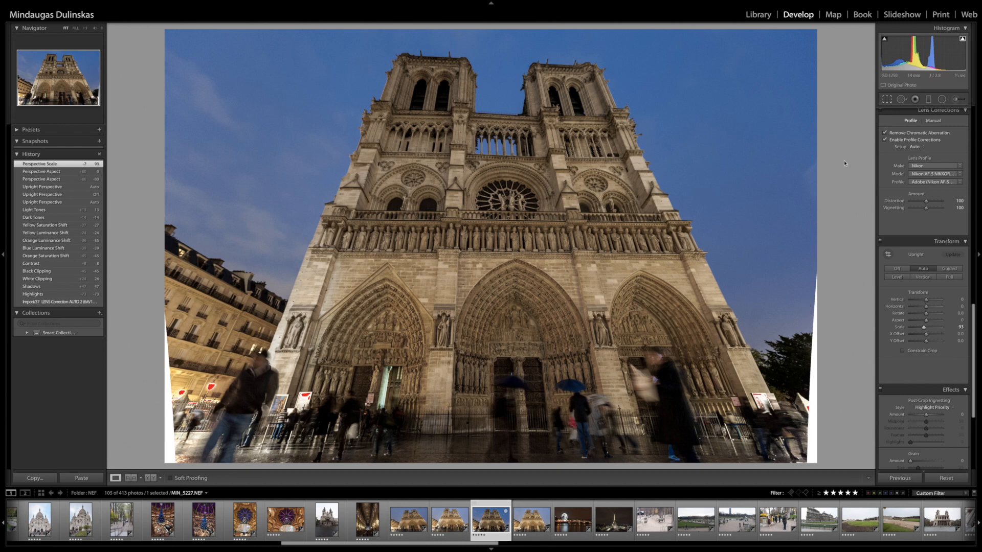
Step: Crop the photo in from both sides to cut off the white wedges left by the perspective correction
{"action": "key", "text": "r"}
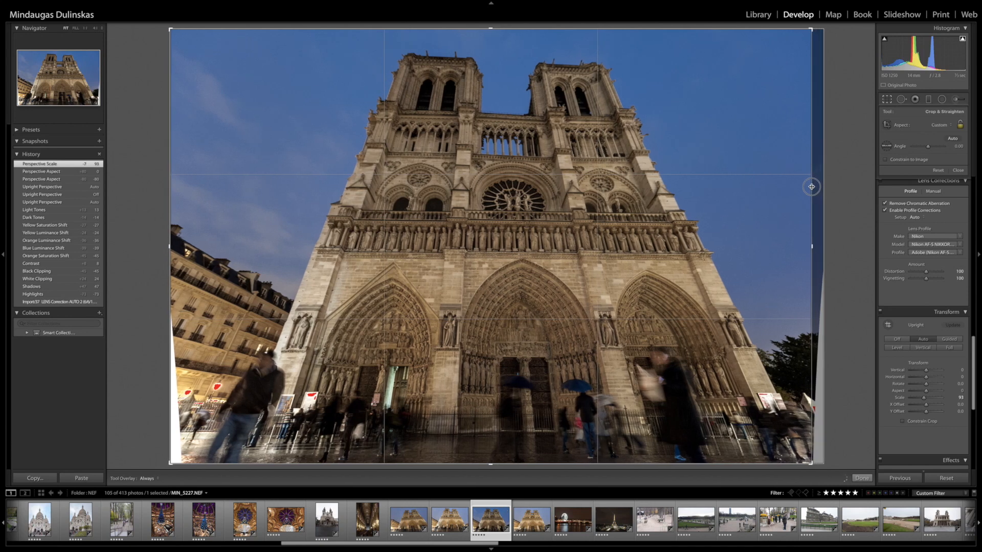
{"action": "left_click_drag", "start_coordinate": [170, 246], "coordinate": [177, 246]}
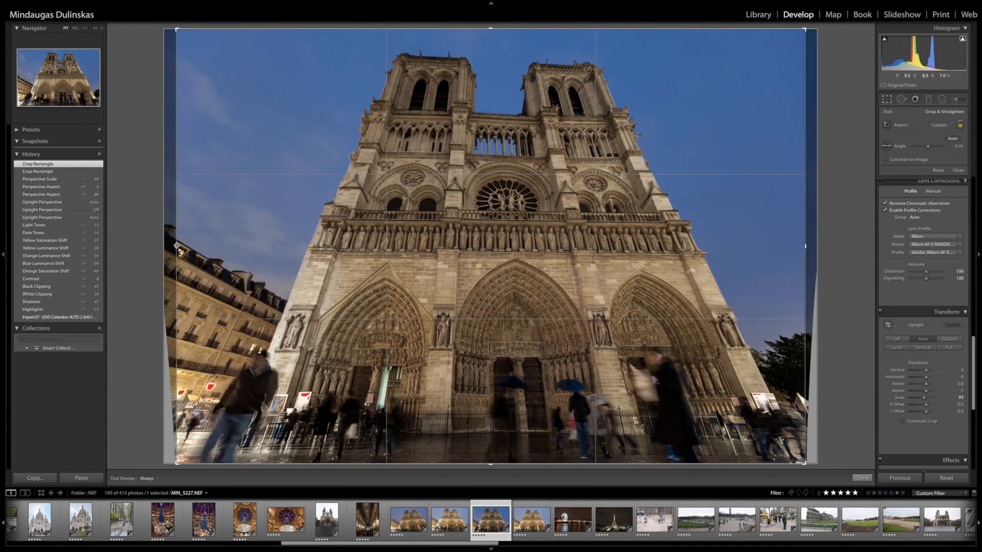
{"action": "key", "text": "Return"}
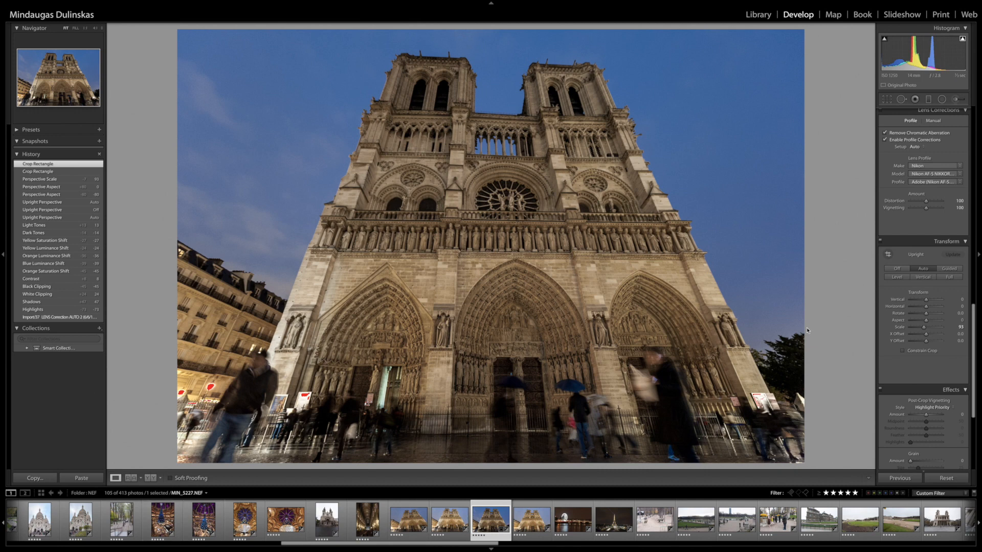
Step: Try an extreme dark post-crop vignette with Amount -100, Midpoint 0, Roundness -89 and Feather 6, and reset it
{"action": "scroll", "coordinate": [900, 271], "scroll_direction": "down", "scroll_amount": 5}
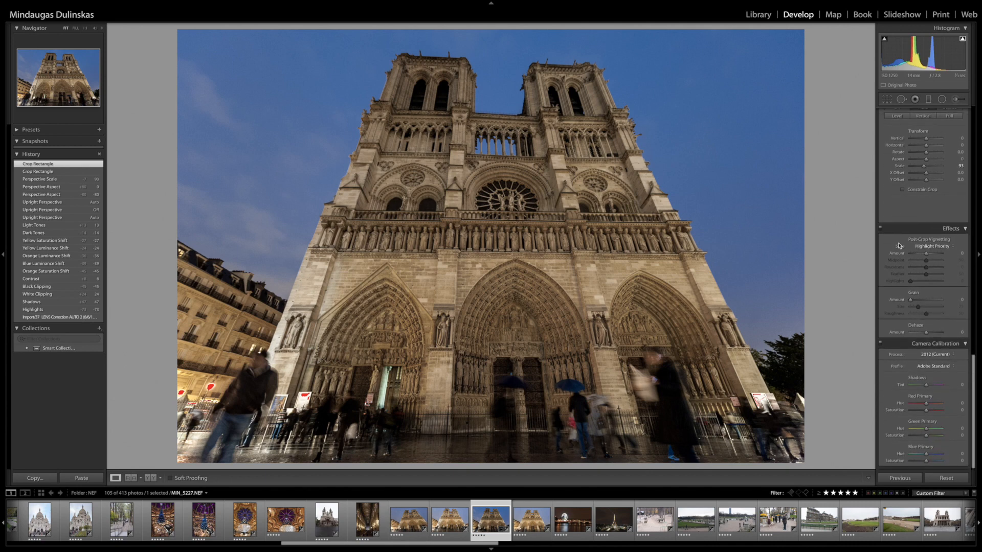
{"action": "left_click_drag", "start_coordinate": [925, 253], "coordinate": [912, 274]}
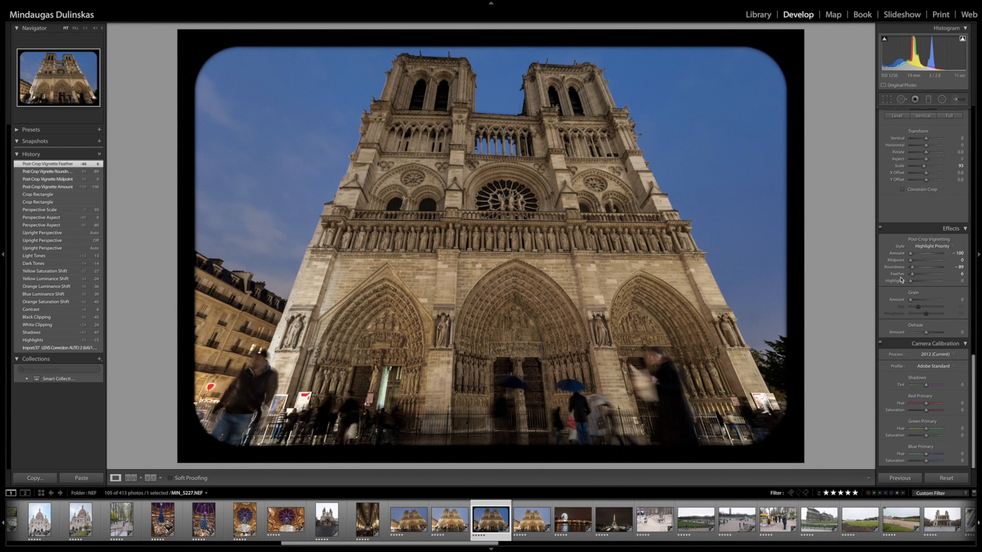
{"action": "double_click", "coordinate": [923, 239]}
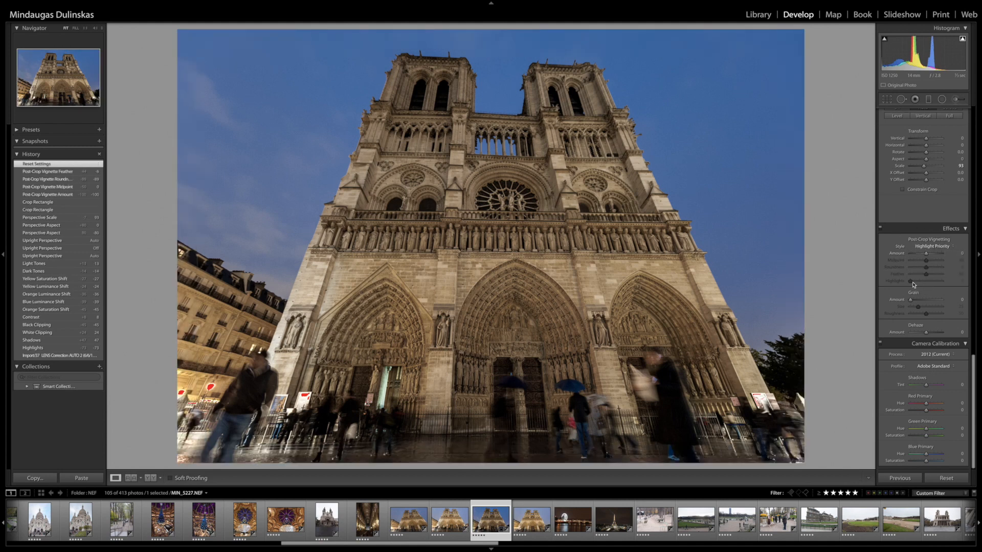
Step: Keep the Highlight Priority vignette style, try a white vignette with Amount +100, and reset the Amount
{"action": "left_click", "coordinate": [931, 247]}
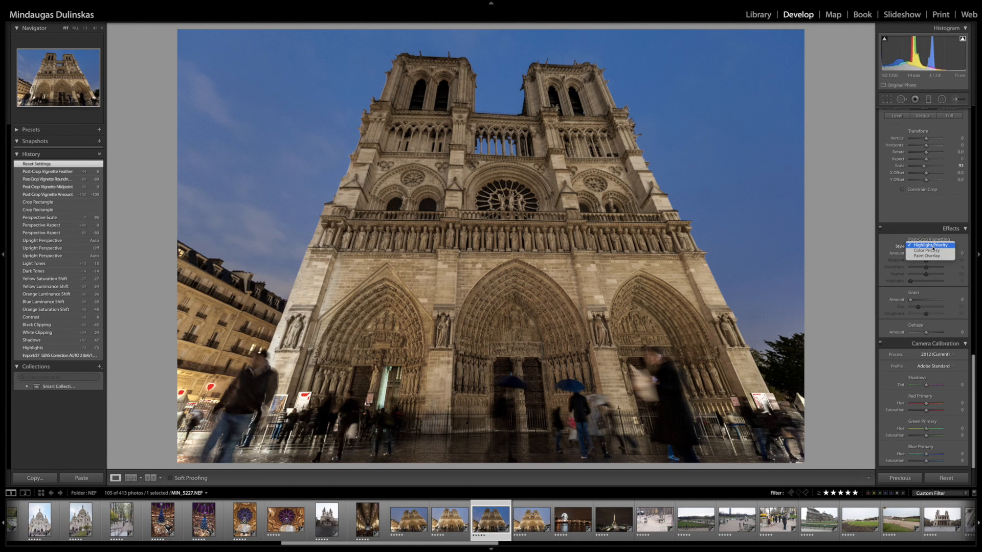
{"action": "left_click", "coordinate": [932, 247]}
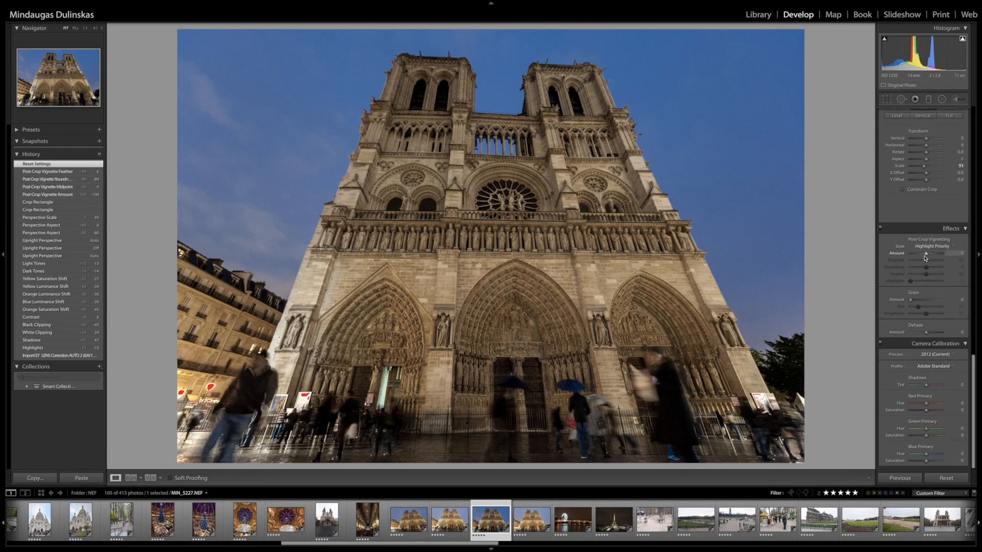
{"action": "mouse_move", "coordinate": [925, 257]}
{"action": "left_mouse_down"}
{"action": "mouse_move", "coordinate": [910, 257]}
{"action": "mouse_move", "coordinate": [942, 257]}
{"action": "left_mouse_up"}
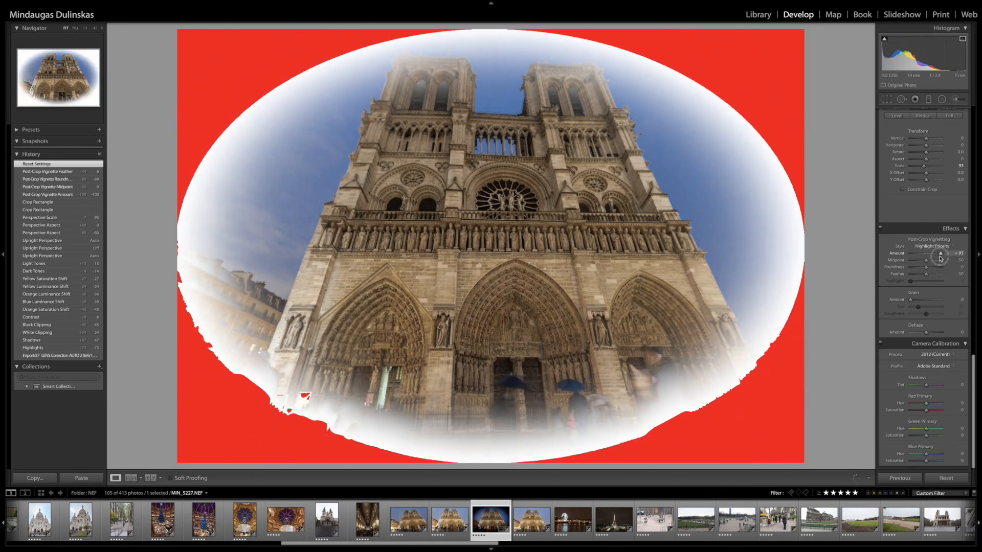
{"action": "double_click", "coordinate": [931, 257]}
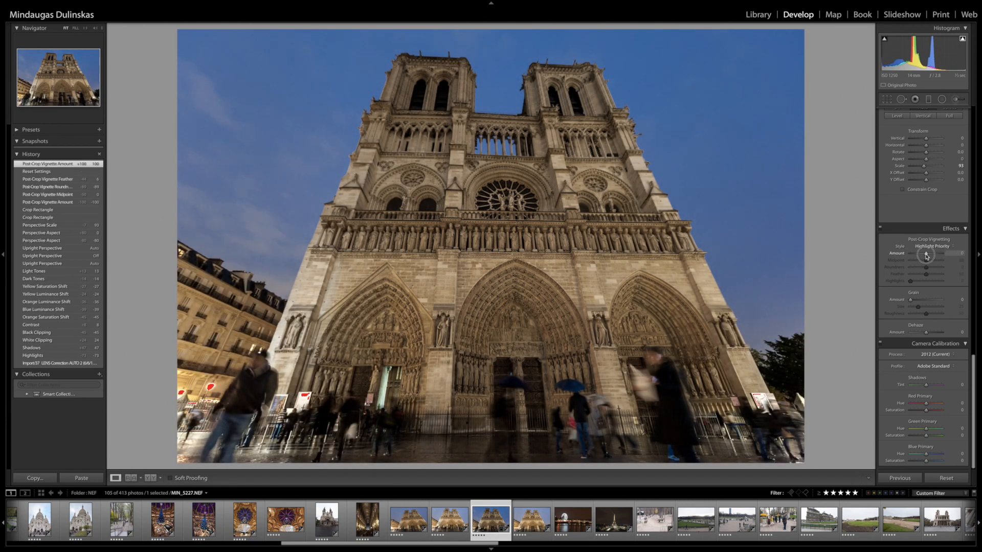
Step: Darken the photo's edges subtly by setting the post-crop vignette Amount to -20
{"action": "left_click_drag", "start_coordinate": [926, 257], "coordinate": [924, 257]}
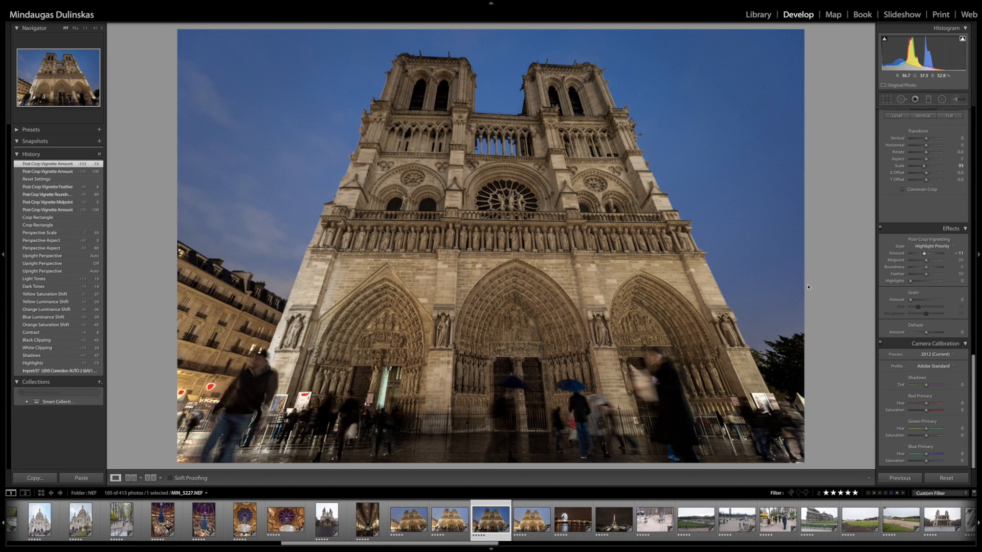
{"action": "left_click", "coordinate": [917, 255]}
{"action": "left_click_drag", "start_coordinate": [917, 256], "coordinate": [924, 257]}
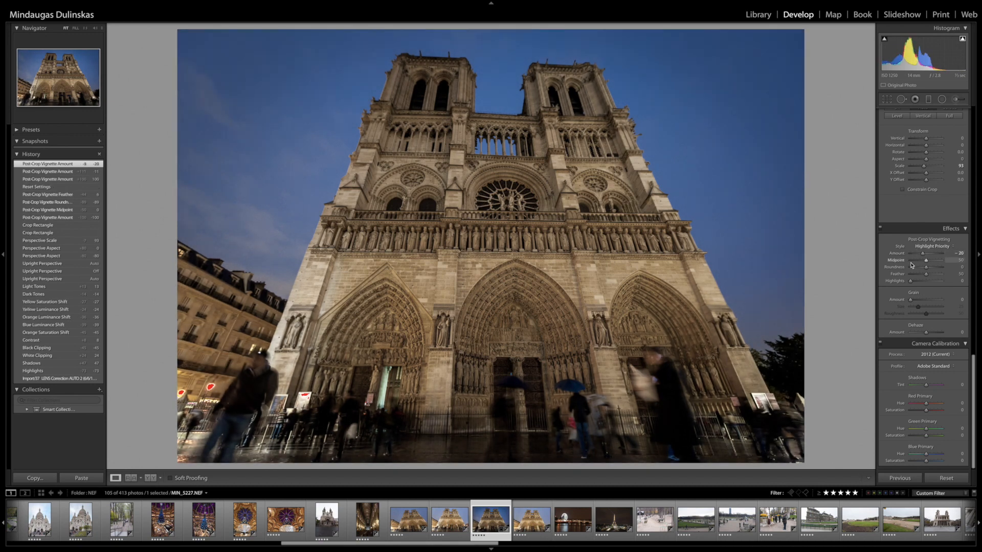
Step: Test vignette Midpoint values such as 54 and 26, and set the Midpoint to 75
{"action": "mouse_move", "coordinate": [927, 264]}
{"action": "left_mouse_down"}
{"action": "mouse_move", "coordinate": [941, 264]}
{"action": "mouse_move", "coordinate": [929, 266]}
{"action": "left_mouse_up"}
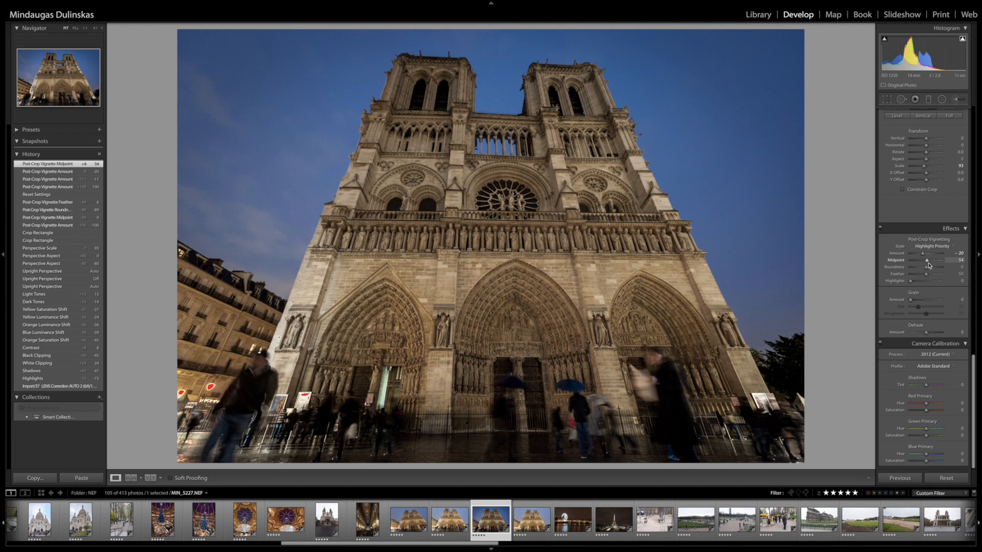
{"action": "key", "text": "alt"}
{"action": "mouse_move", "coordinate": [928, 263]}
{"action": "left_mouse_down"}
{"action": "mouse_move", "coordinate": [915, 263]}
{"action": "mouse_move", "coordinate": [931, 263]}
{"action": "left_mouse_up"}
{"action": "left_click_drag", "start_coordinate": [931, 263], "coordinate": [918, 265]}
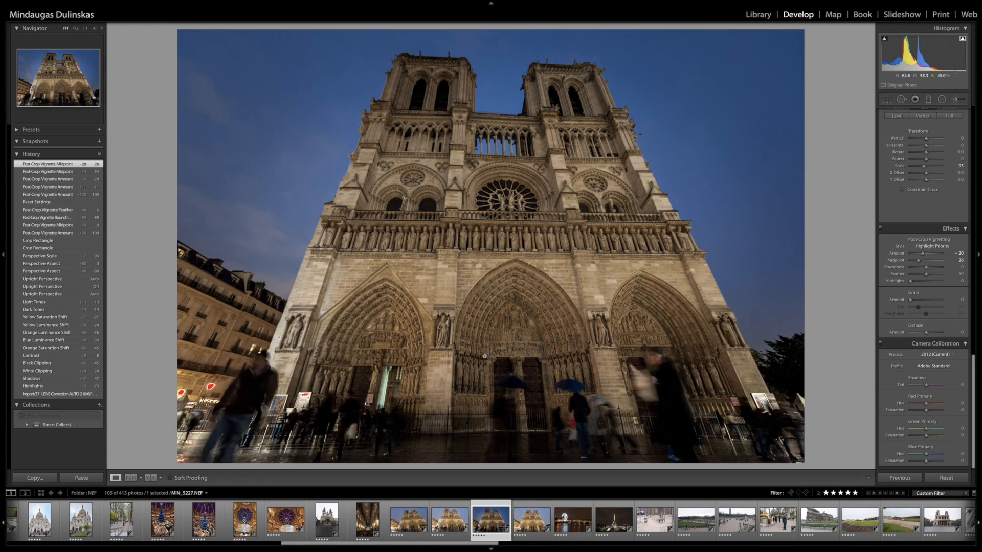
{"action": "left_click_drag", "start_coordinate": [919, 261], "coordinate": [935, 264]}
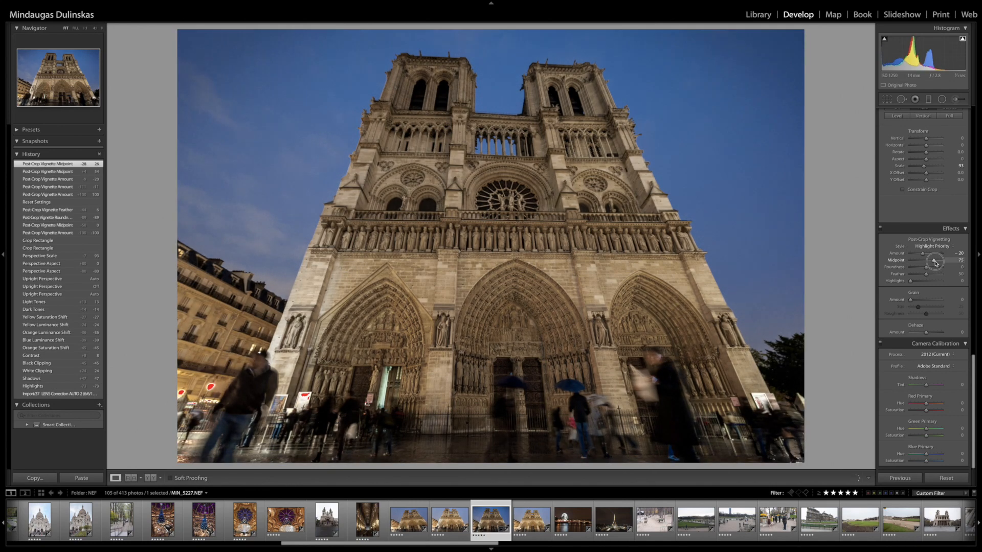
Step: Set the post-crop vignette Roundness to +85 and the Feather to 100
{"action": "left_click_drag", "start_coordinate": [927, 270], "coordinate": [949, 276]}
{"action": "key", "text": "alt"}
{"action": "key", "text": "alt"}
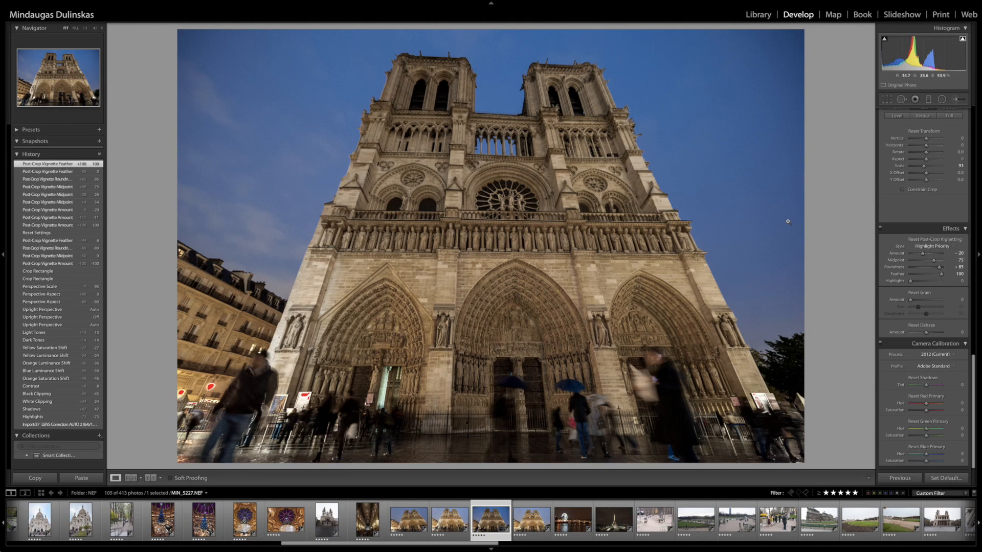
Step: Strengthen the dark post-crop vignette by setting its Amount to -67 and its Highlights to 7
{"action": "left_click_drag", "start_coordinate": [923, 253], "coordinate": [913, 287]}
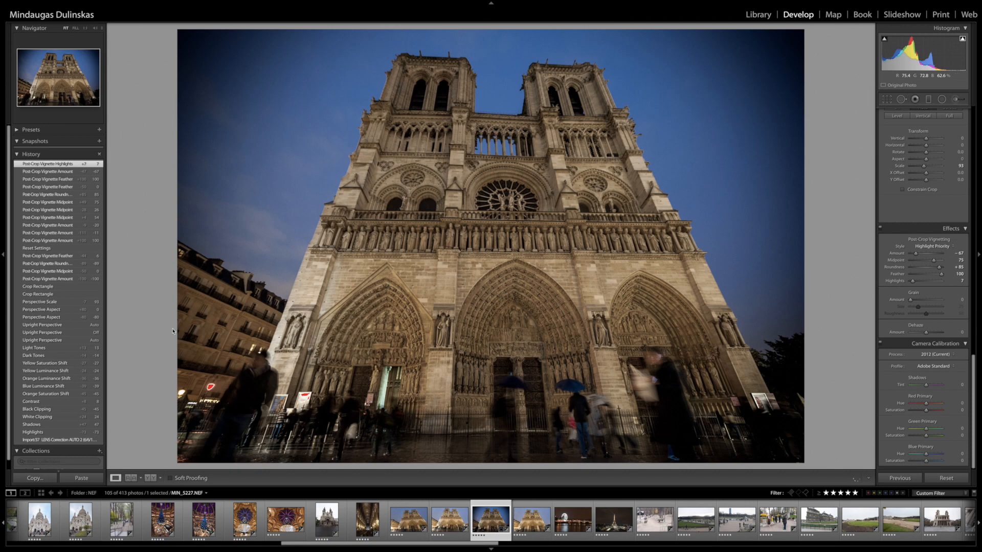
Step: Compare the photo's original import state with the latest edit in the history, and return to the latest state
{"action": "scroll", "coordinate": [82, 384], "scroll_direction": "down", "scroll_amount": 1}
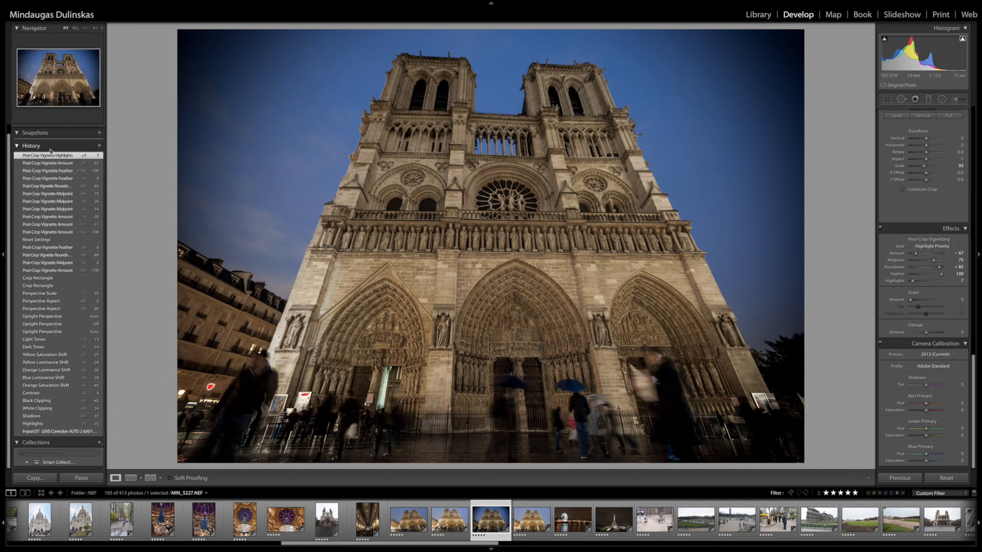
{"action": "left_click", "coordinate": [42, 431]}
{"action": "scroll", "coordinate": [35, 197], "scroll_direction": "up", "scroll_amount": 1}
{"action": "left_click", "coordinate": [58, 165]}
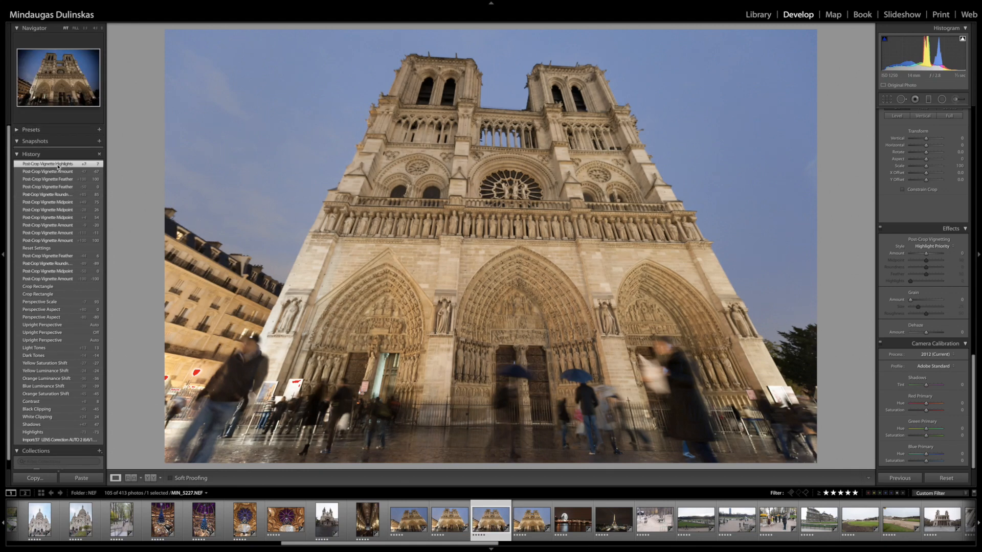
Step: Brighten the whole photo by raising the Exposure to +0.45
{"action": "scroll", "coordinate": [924, 179], "scroll_direction": "up", "scroll_amount": 10}
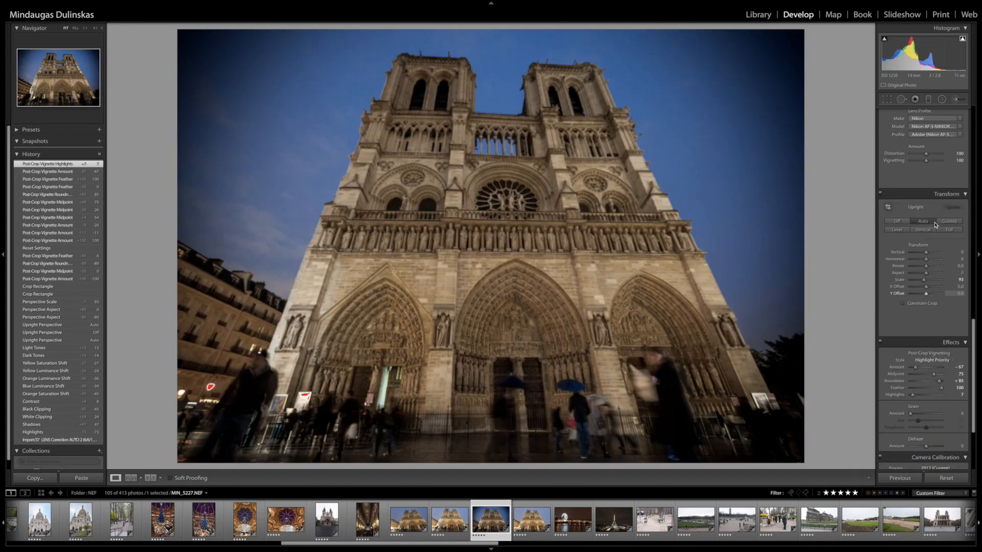
{"action": "left_click_drag", "start_coordinate": [926, 174], "coordinate": [930, 175]}
{"action": "scroll", "coordinate": [921, 301], "scroll_direction": "down", "scroll_amount": 10}
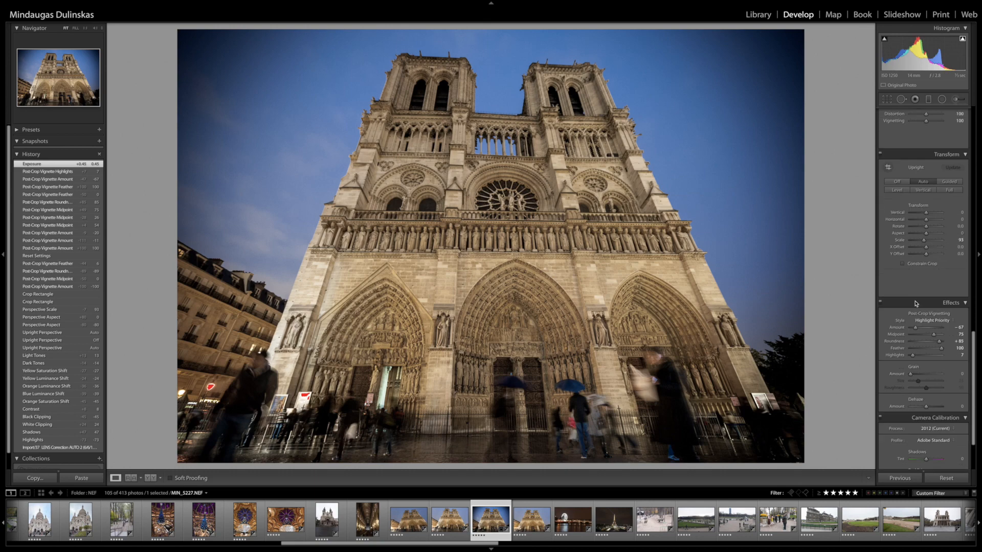
Step: Zoom into the facade to set Luminance noise reduction to 27 and Sharpening Amount to 75, and return to the full view
{"action": "left_click", "coordinate": [865, 333]}
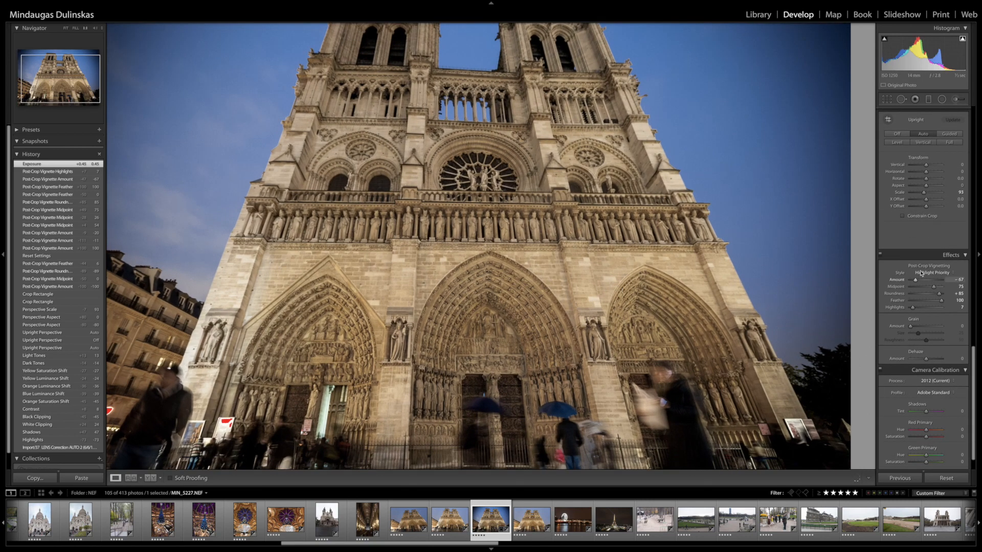
{"action": "scroll", "coordinate": [917, 265], "scroll_direction": "up", "scroll_amount": 12}
{"action": "left_click_drag", "start_coordinate": [911, 343], "coordinate": [919, 344]}
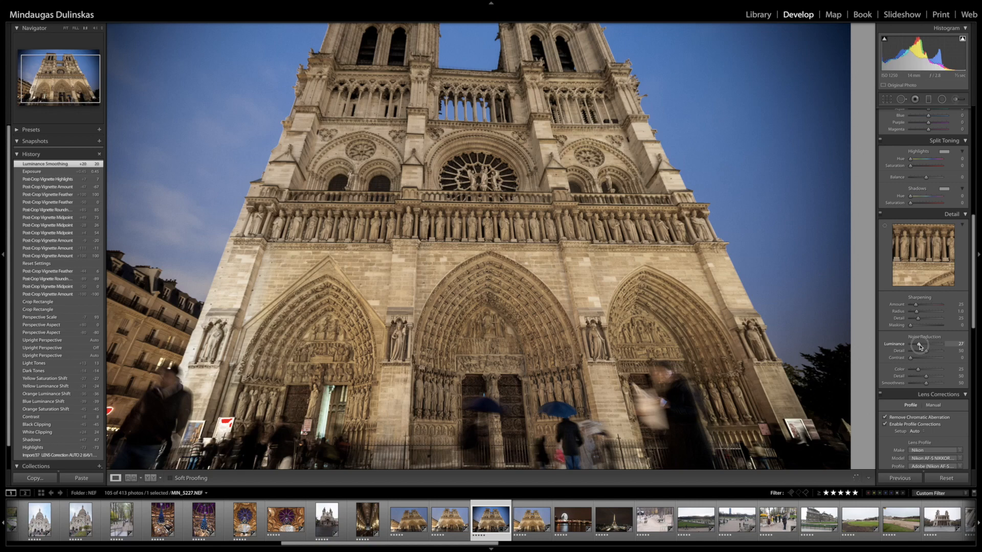
{"action": "left_click", "coordinate": [925, 304]}
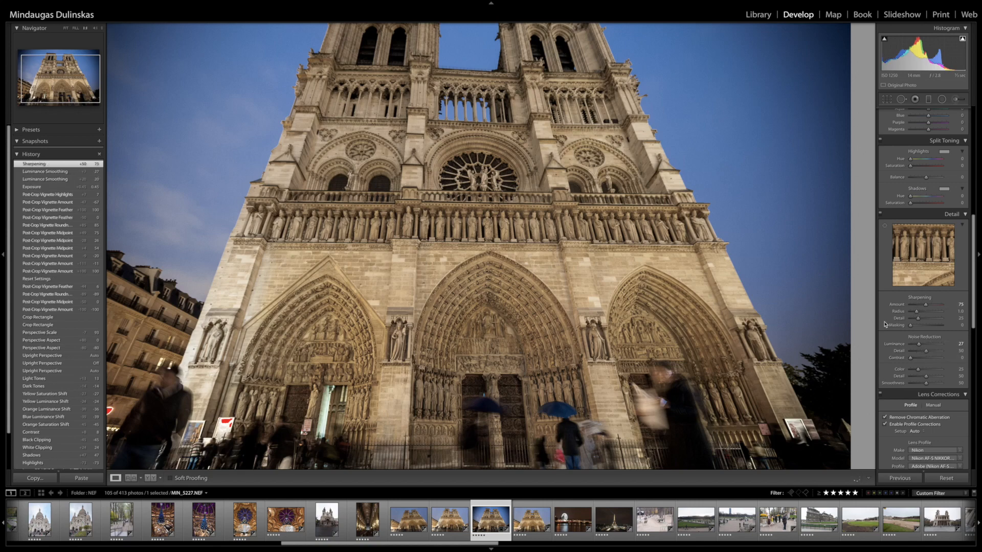
{"action": "left_click", "coordinate": [478, 281]}
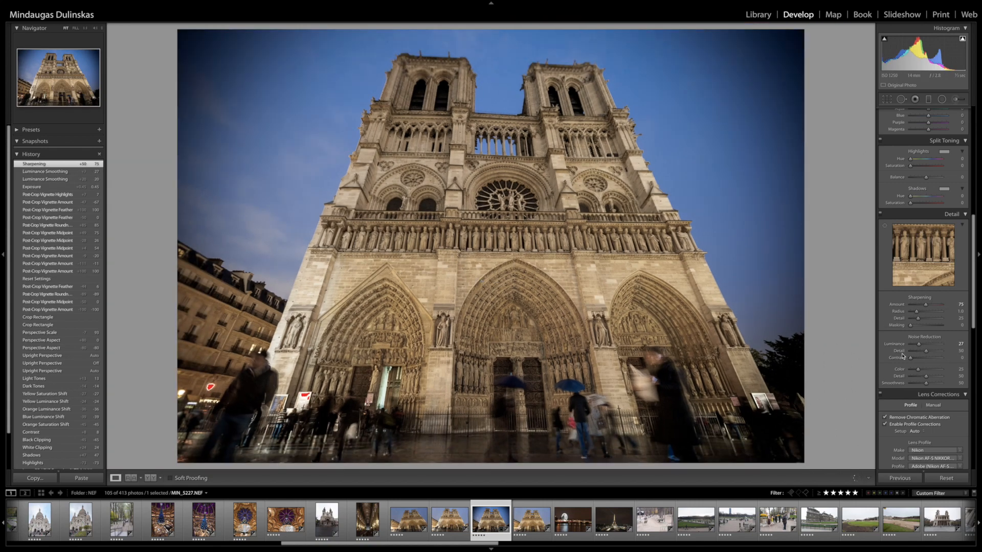
Step: Reset the post-crop vignette and try a white one with Amount +20, Midpoint 88, Roundness +68 and Feather 29
{"action": "scroll", "coordinate": [905, 355], "scroll_direction": "down", "scroll_amount": 8}
{"action": "scroll", "coordinate": [905, 355], "scroll_direction": "down", "scroll_amount": 3}
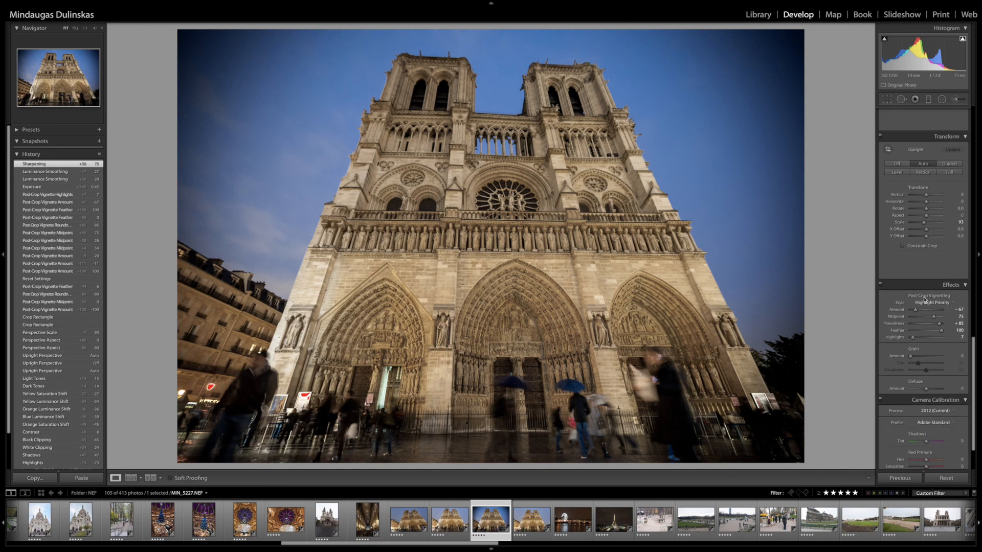
{"action": "double_click", "coordinate": [925, 299]}
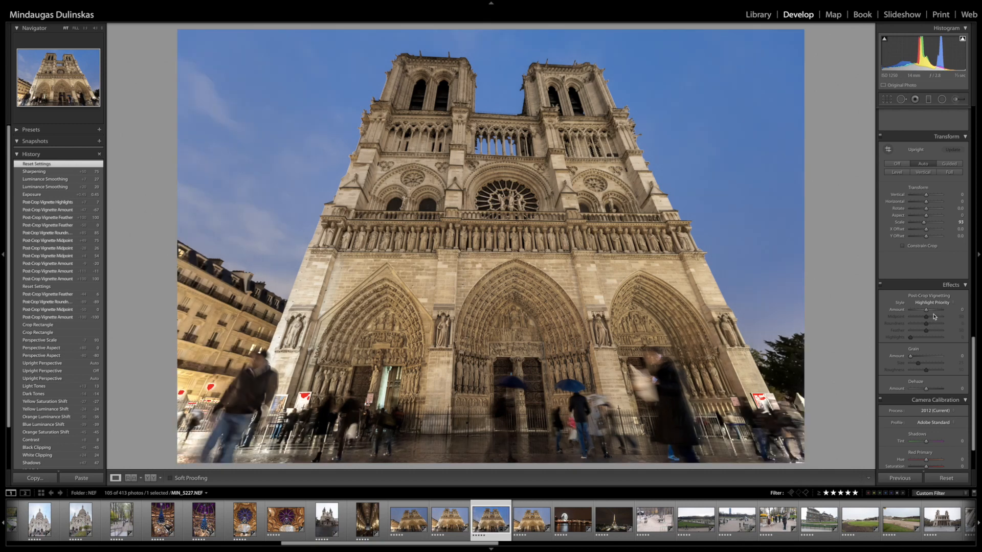
{"action": "left_click_drag", "start_coordinate": [925, 310], "coordinate": [920, 334]}
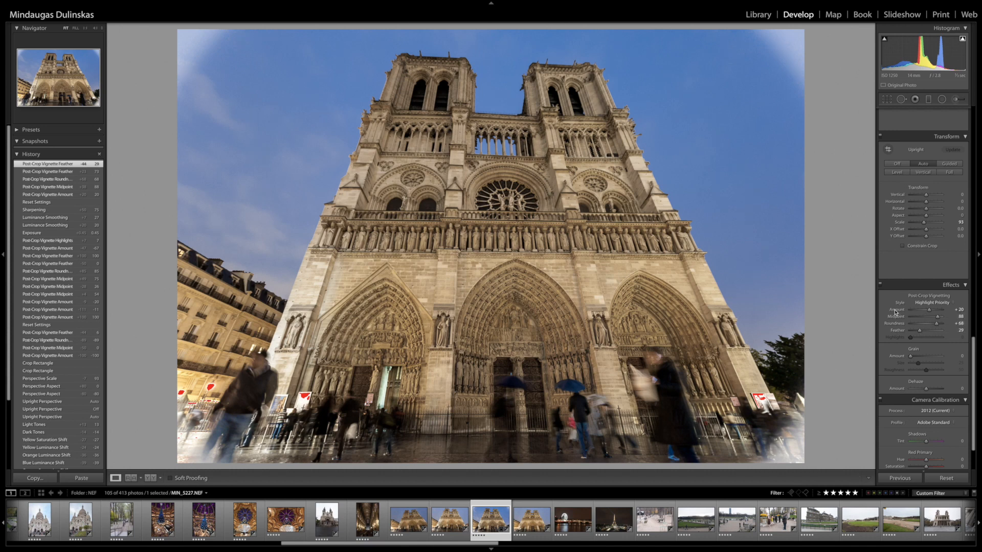
Step: Undo the white vignette adjustments and the vignette reset to restore the dark vignette
{"action": "key", "text": "ctrl+z"}
{"action": "key", "text": "ctrl+z"}
{"action": "key", "text": "ctrl+z"}
{"action": "key", "text": "ctrl+z"}
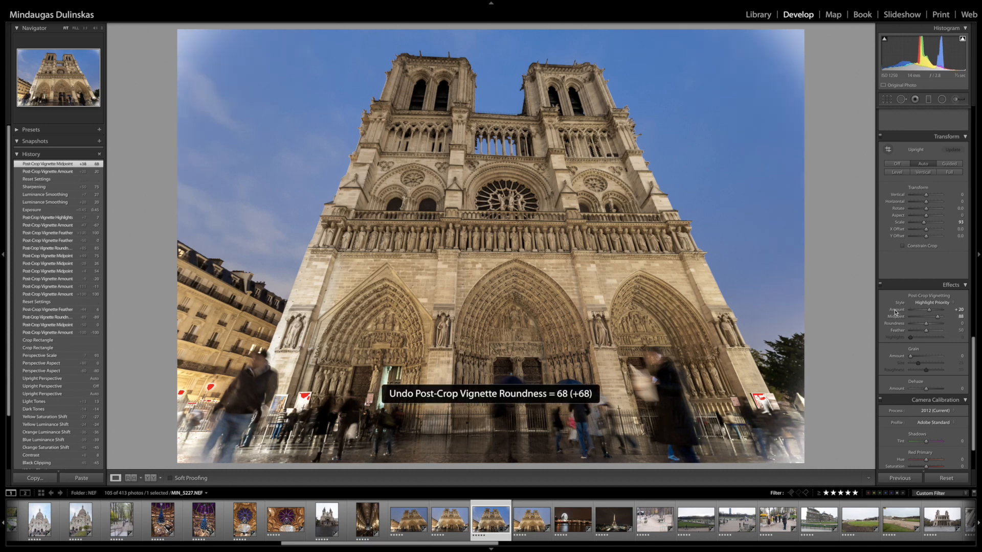
{"action": "key", "text": "ctrl+z"}
{"action": "key", "text": "ctrl+z"}
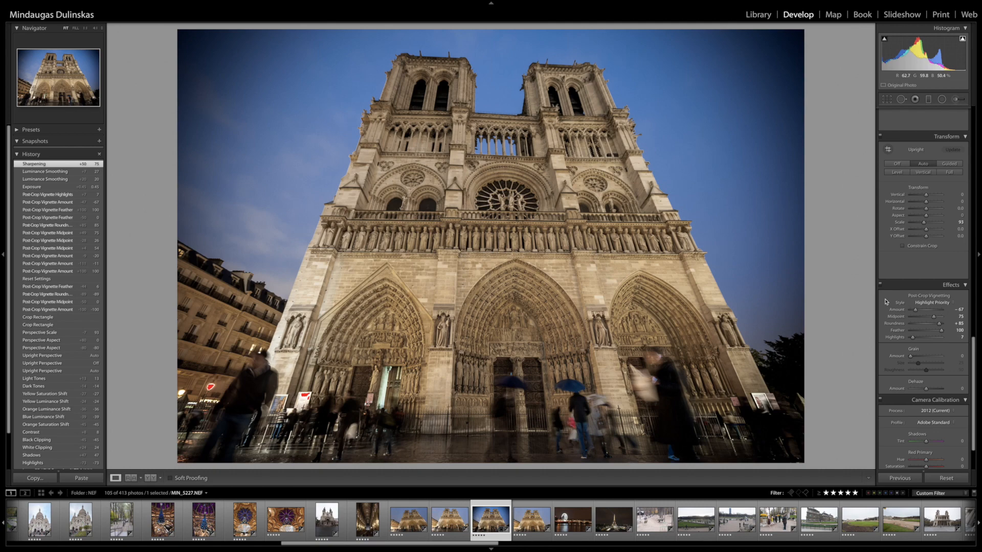
Step: Refine the dark vignette's shape by setting its Roundness to +71 and its Midpoint to 89
{"action": "mouse_move", "coordinate": [933, 317]}
{"action": "left_mouse_down"}
{"action": "mouse_move", "coordinate": [915, 318]}
{"action": "mouse_move", "coordinate": [940, 321]}
{"action": "left_mouse_up"}
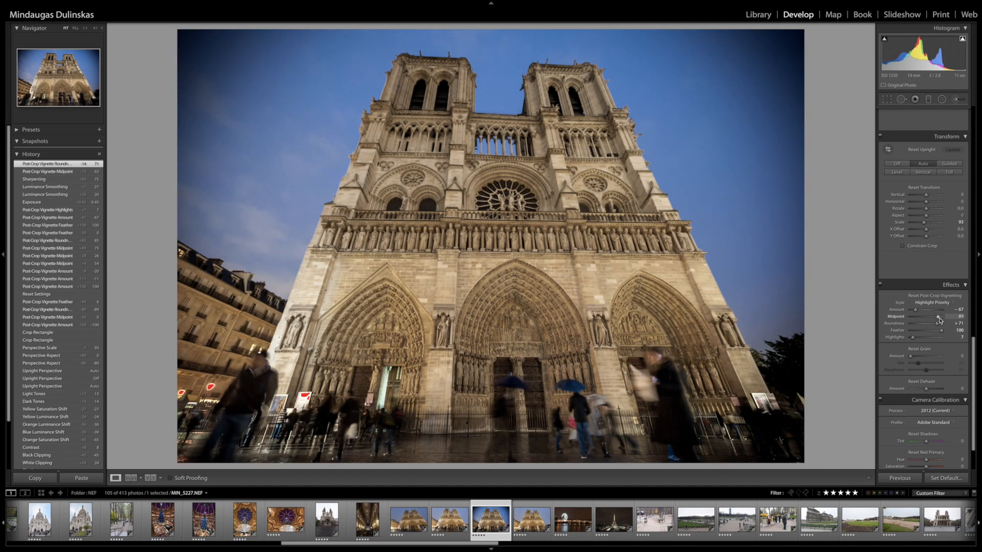